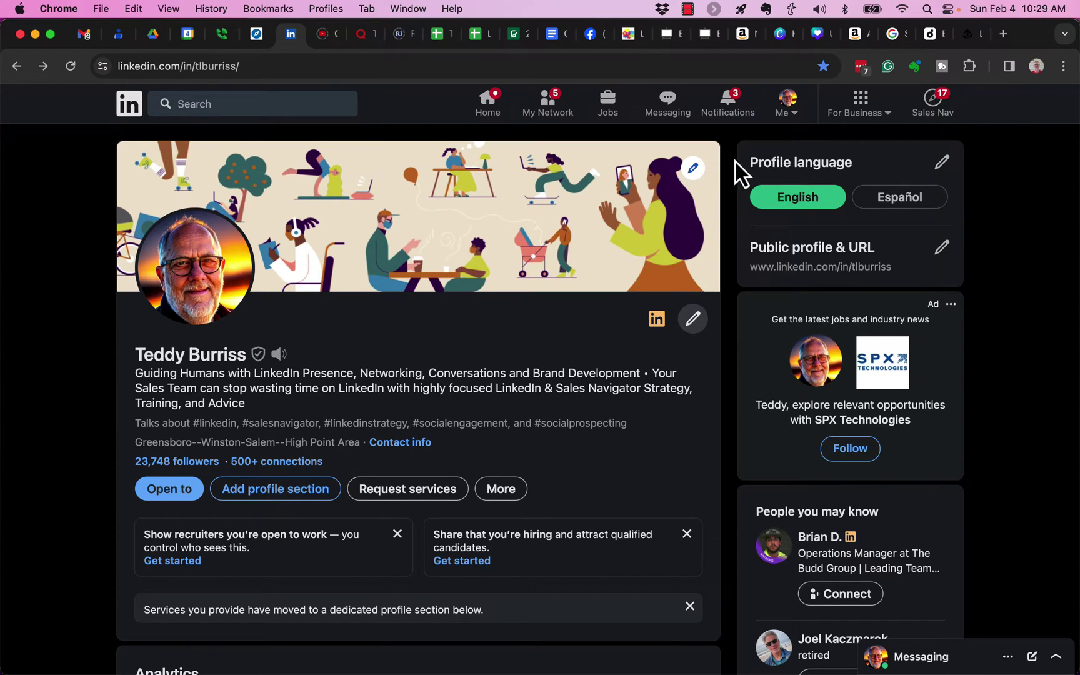
Switch the profile view to Spanish, note the Spanish locale in the address, then return to English
drag(735, 161, 850, 162)
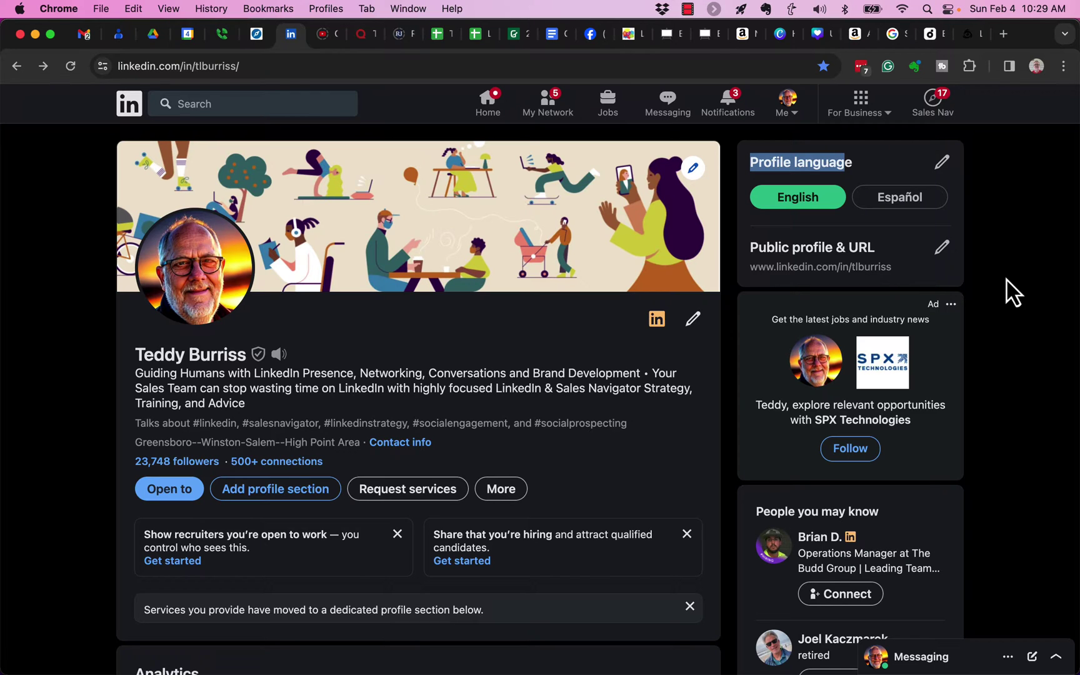
click(1032, 208)
click(929, 208)
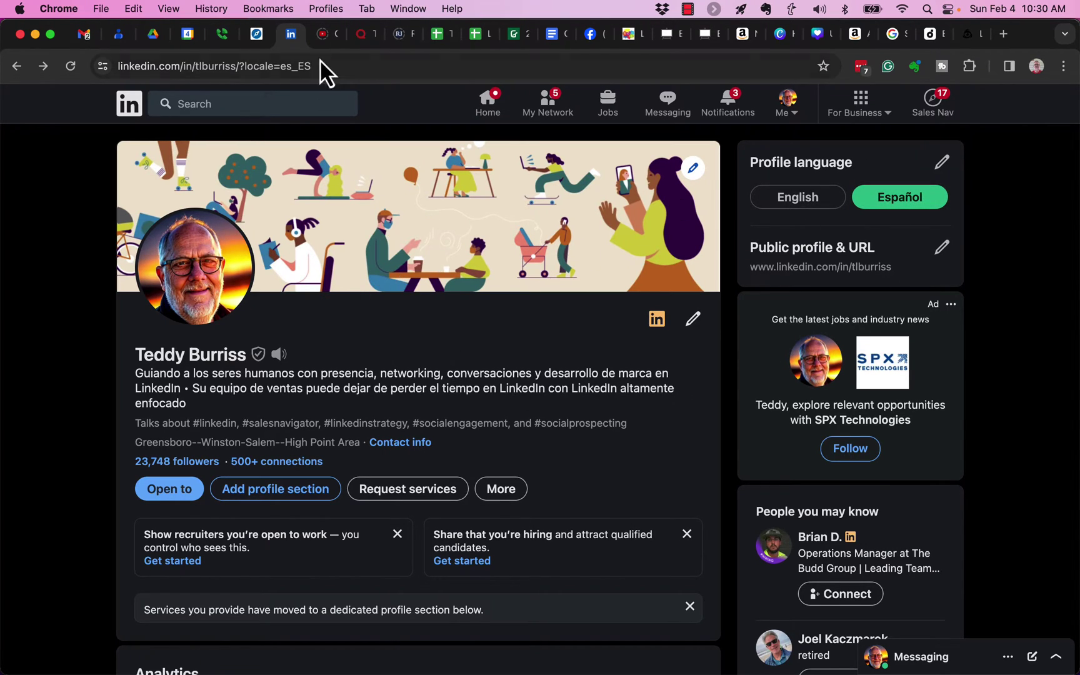
drag(326, 65, 244, 65)
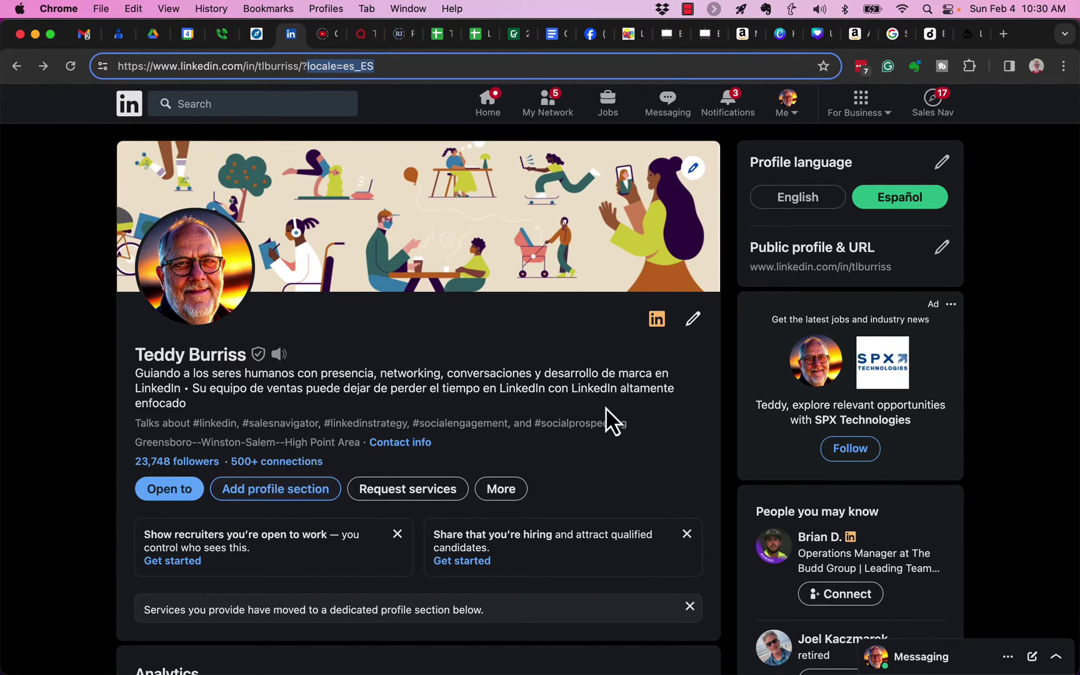
click(791, 202)
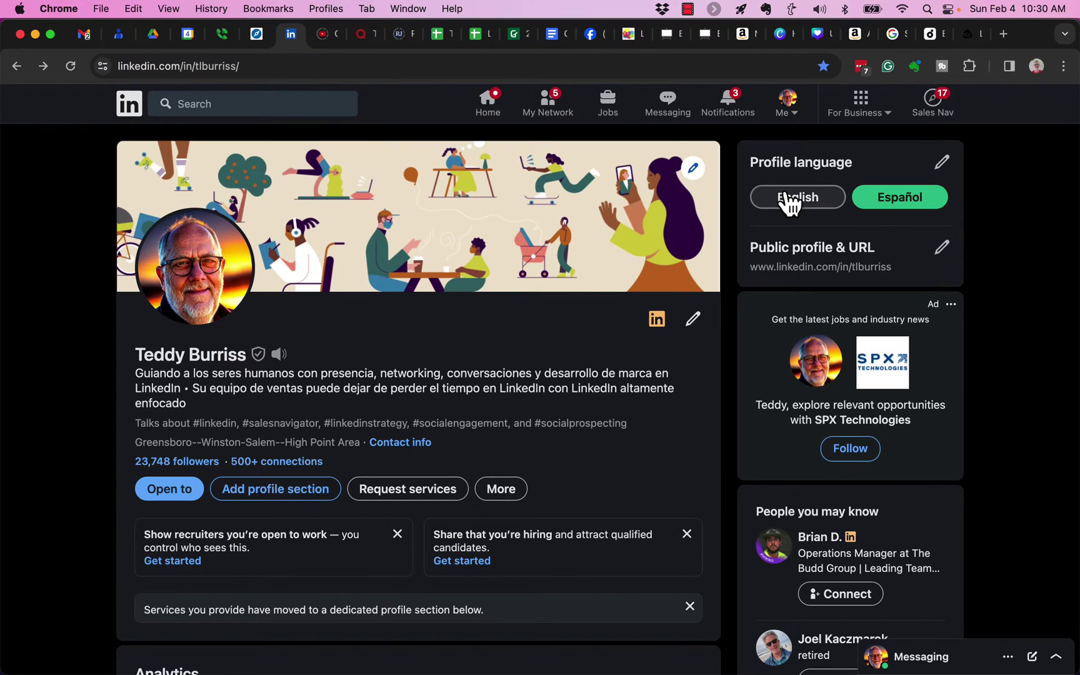
click(790, 202)
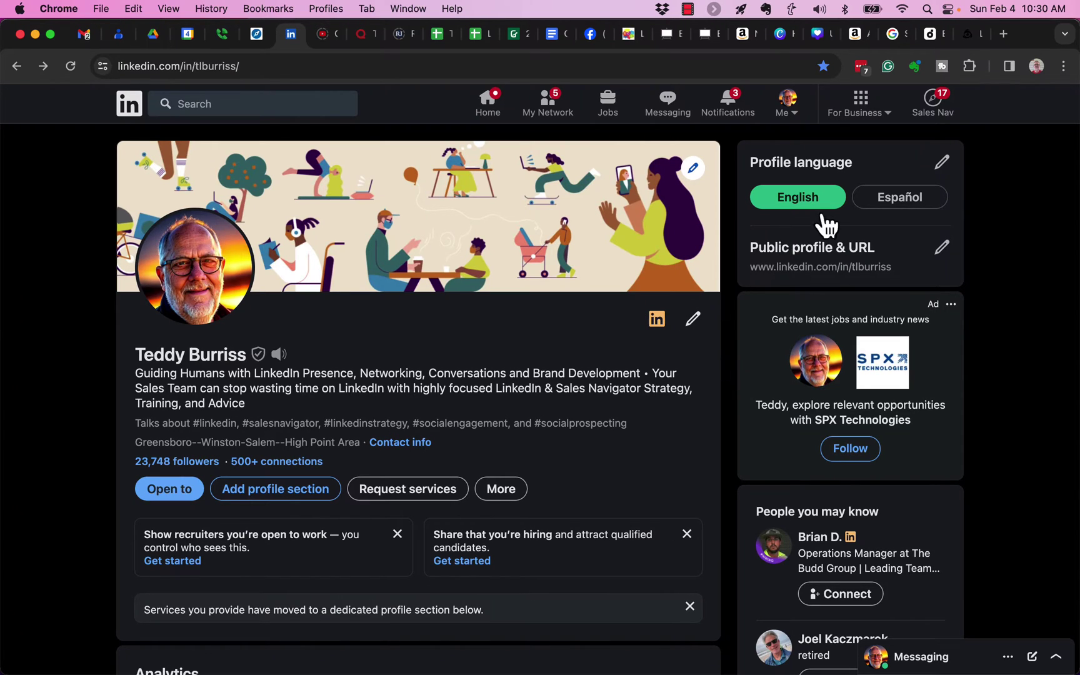
Open the Profile language settings, review them, and close them unchanged
drag(773, 162, 837, 163)
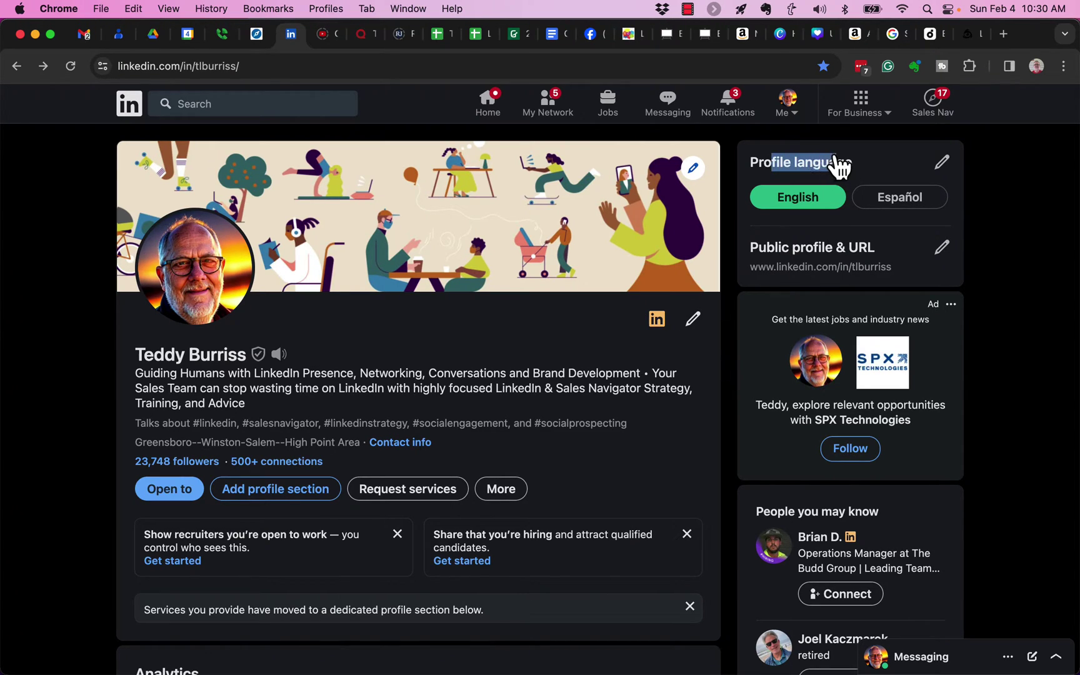
click(945, 163)
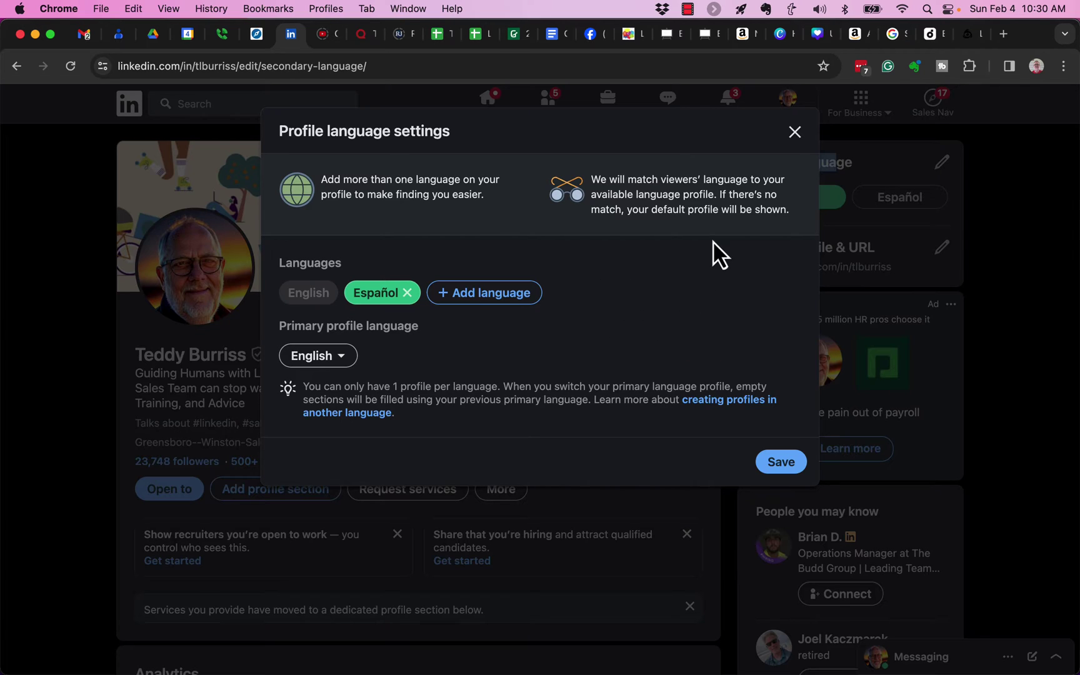
click(795, 133)
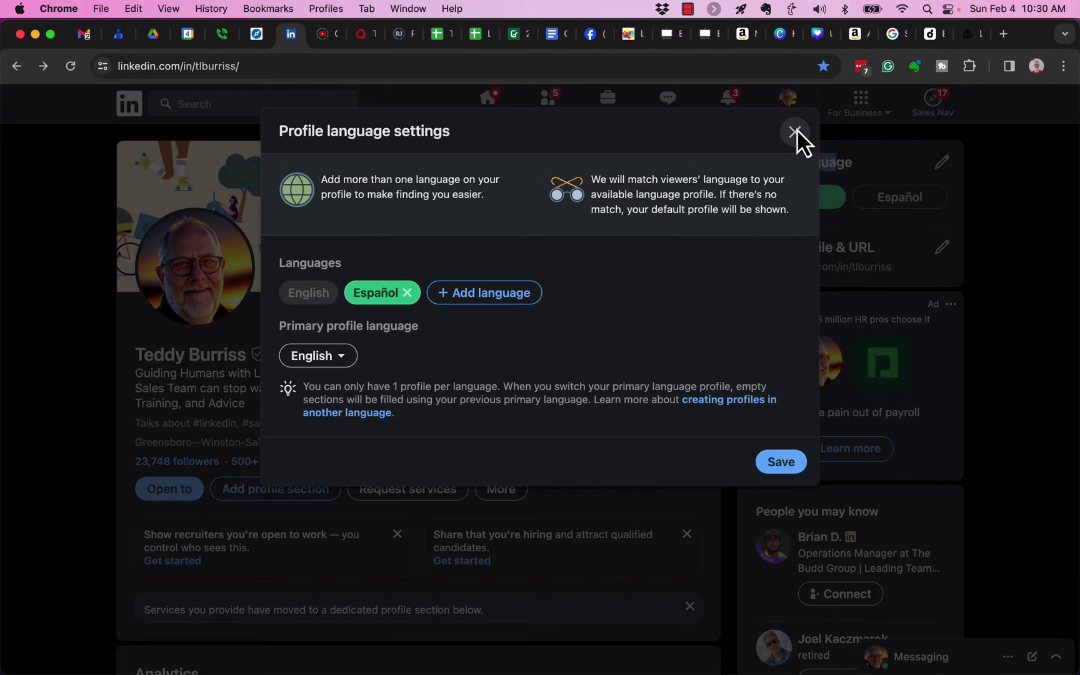
click(1031, 337)
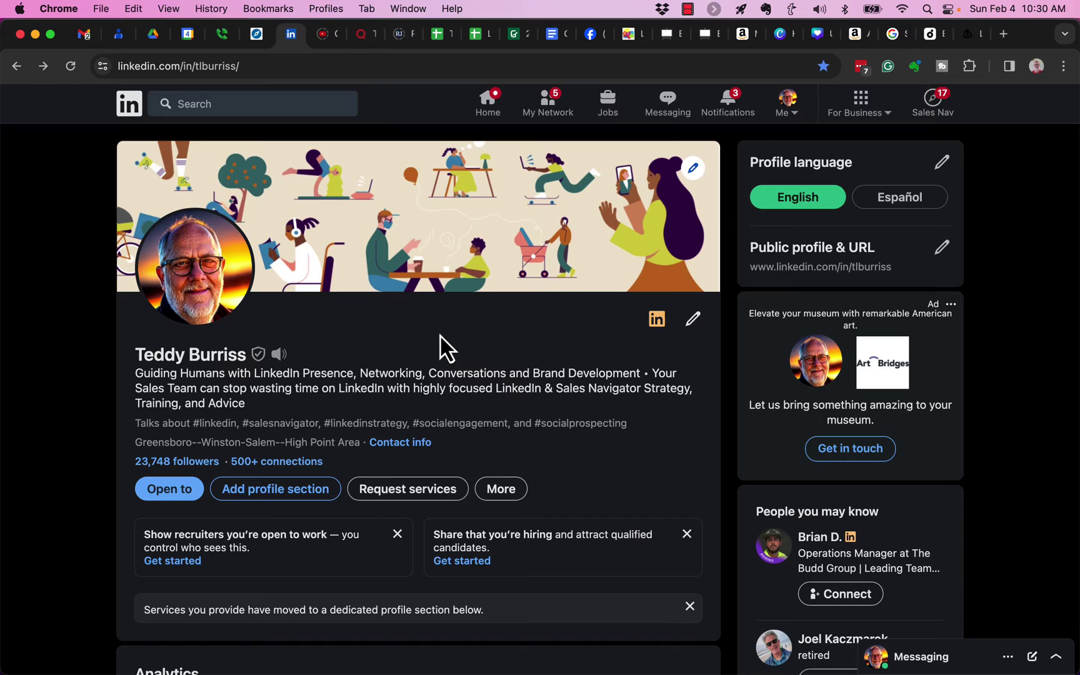
Show the Spanish profile, open the intro editor, switch it to English, and close without saving
click(903, 199)
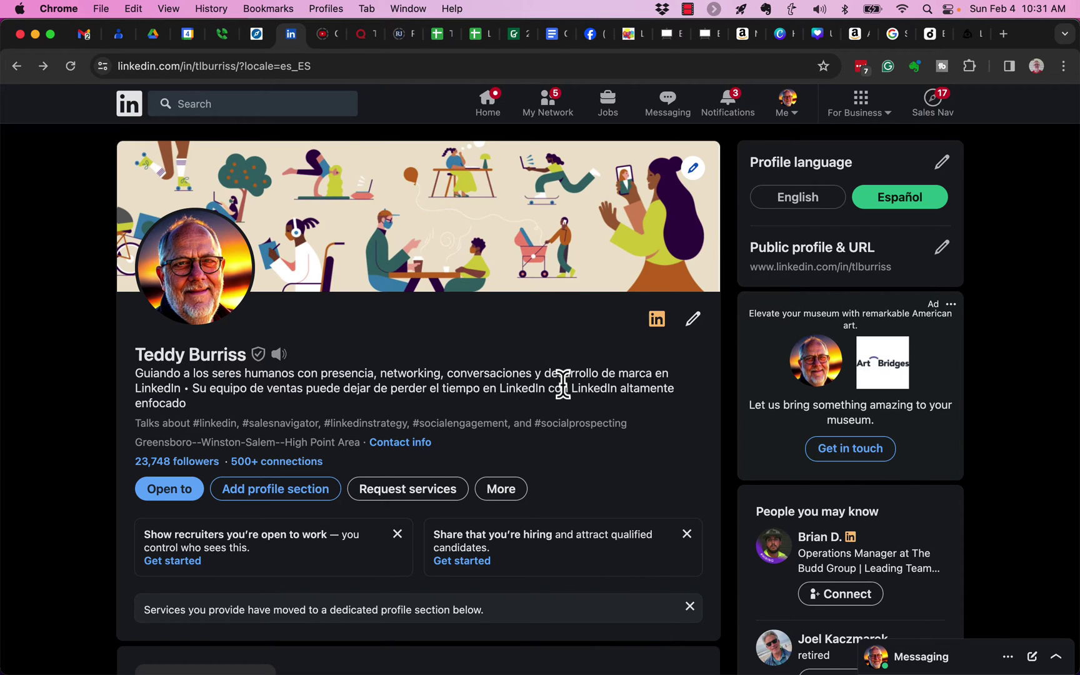
click(695, 322)
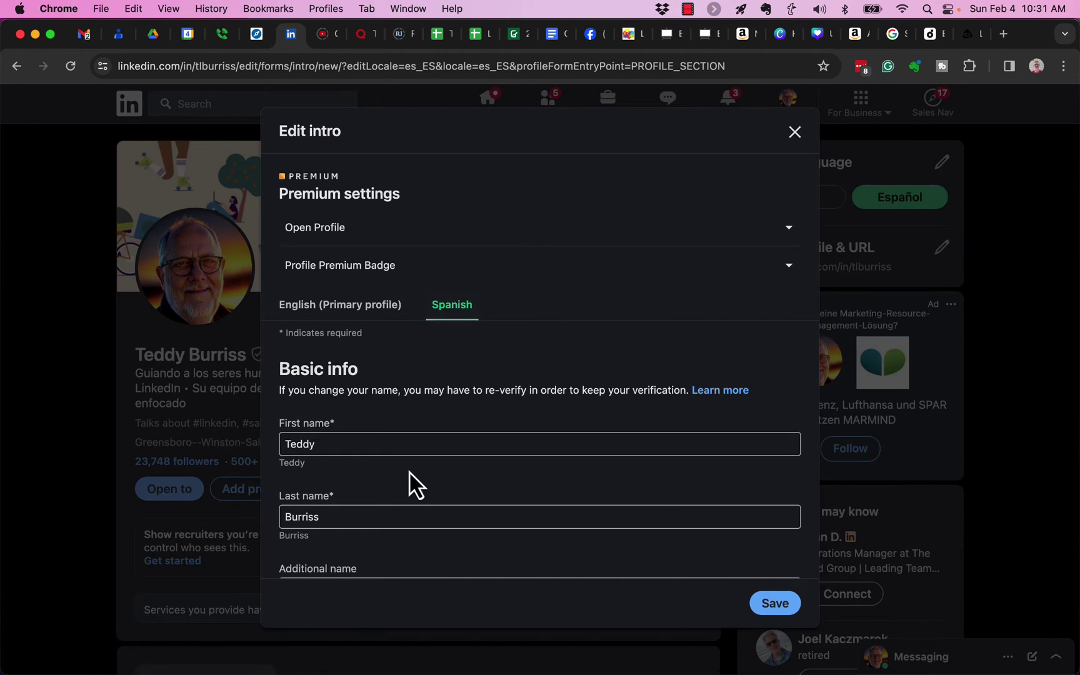
scroll(409, 475, down, 5)
scroll(426, 469, up, 1)
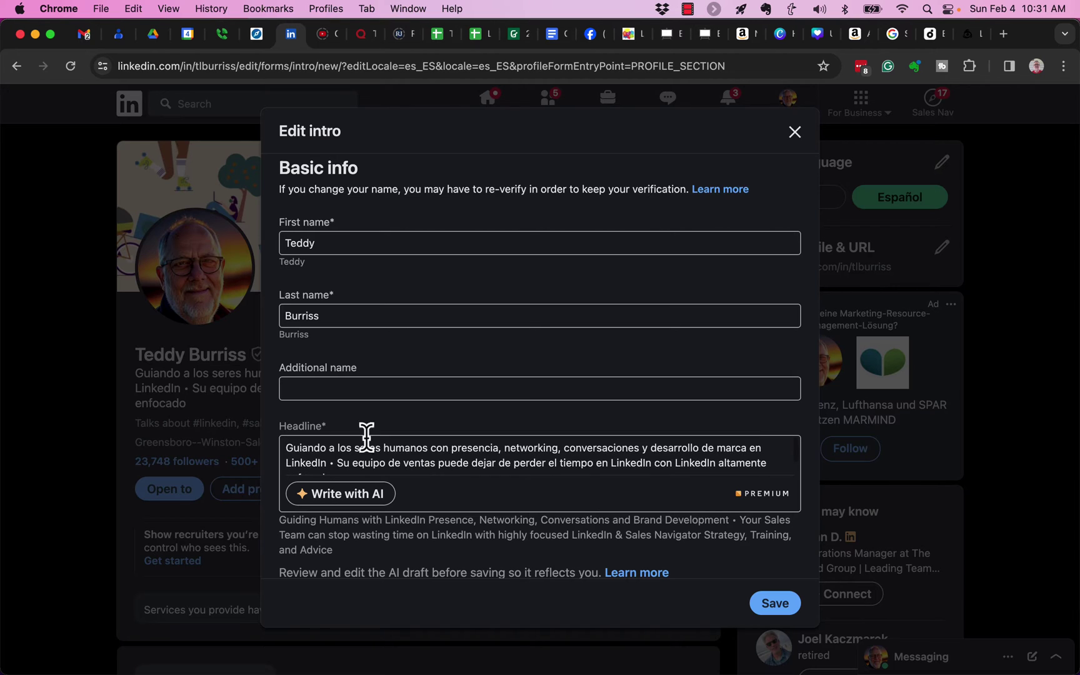
scroll(434, 425, up, 4)
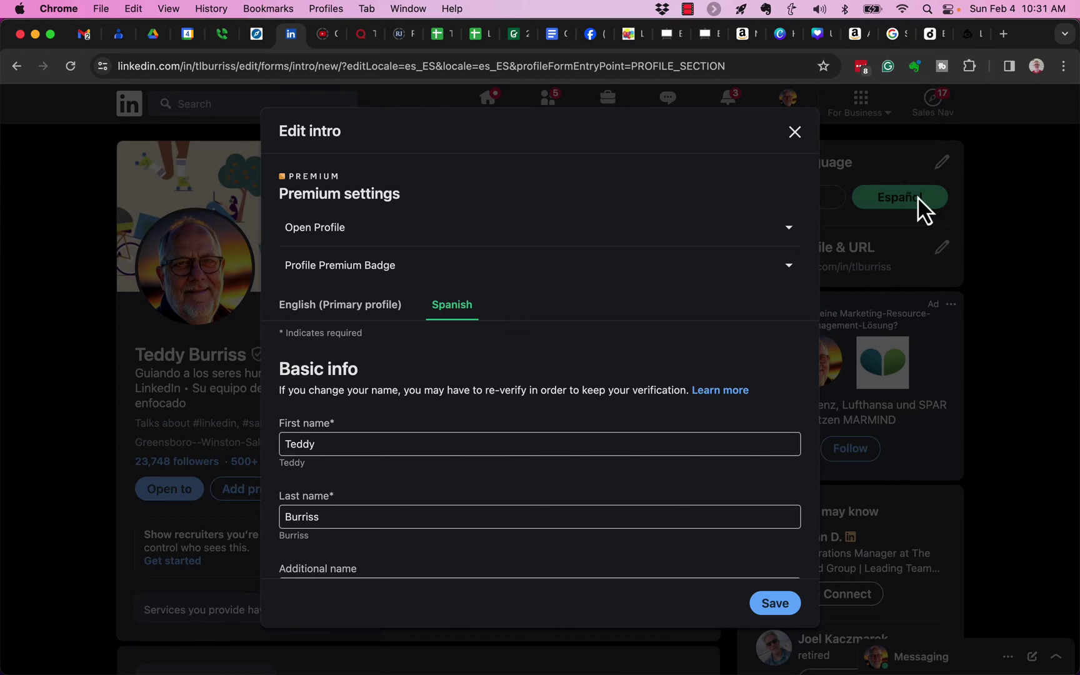
click(325, 310)
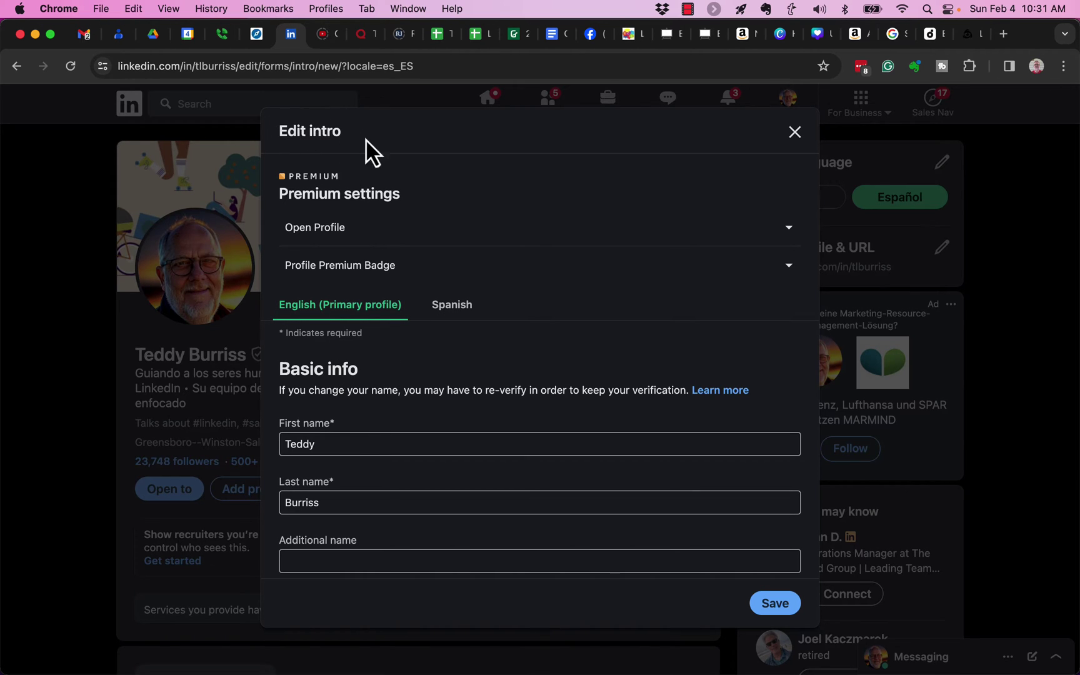
click(797, 137)
Scroll the Spanish profile past Experience to Education, both still shown in English
scroll(504, 363, down, 5)
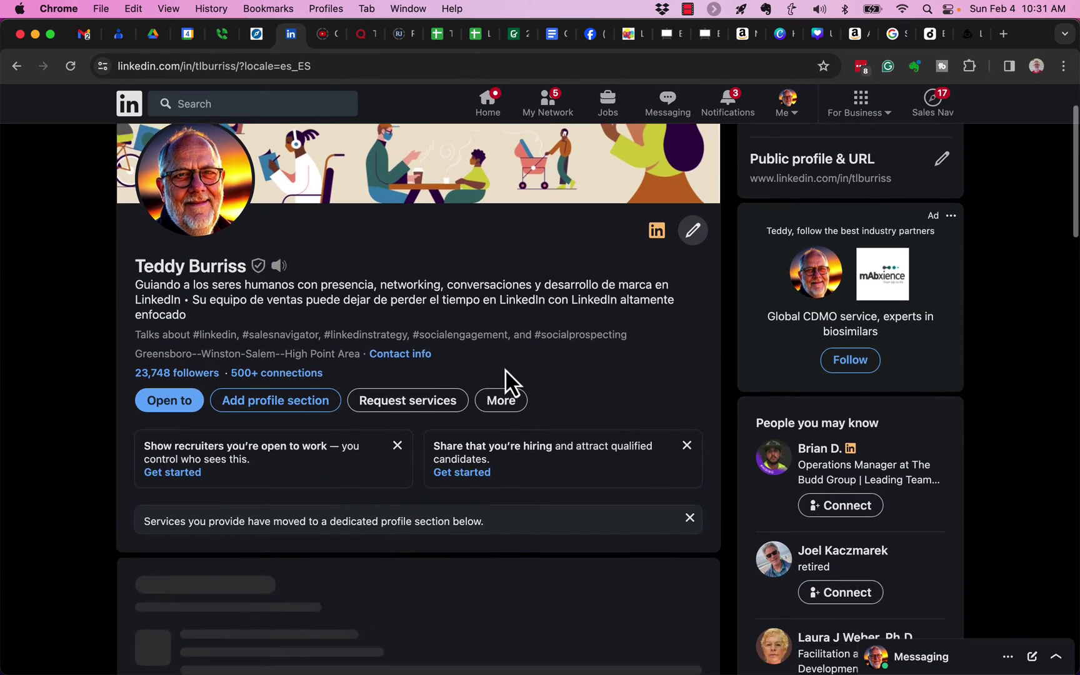
scroll(506, 369, down, 5)
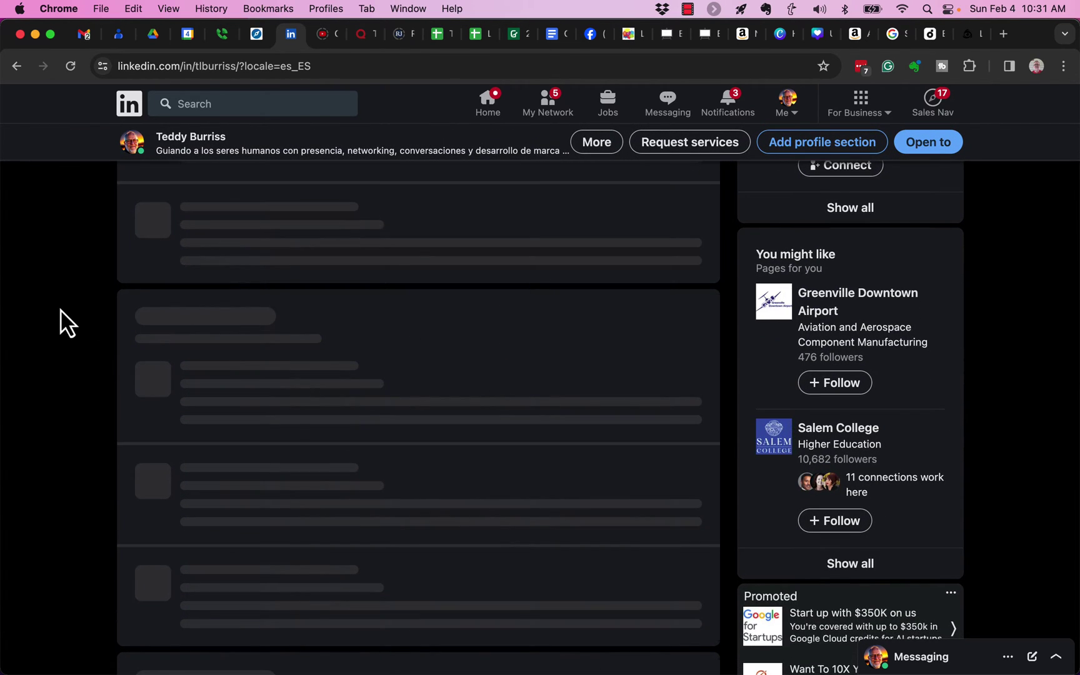
scroll(60, 363, down, 13)
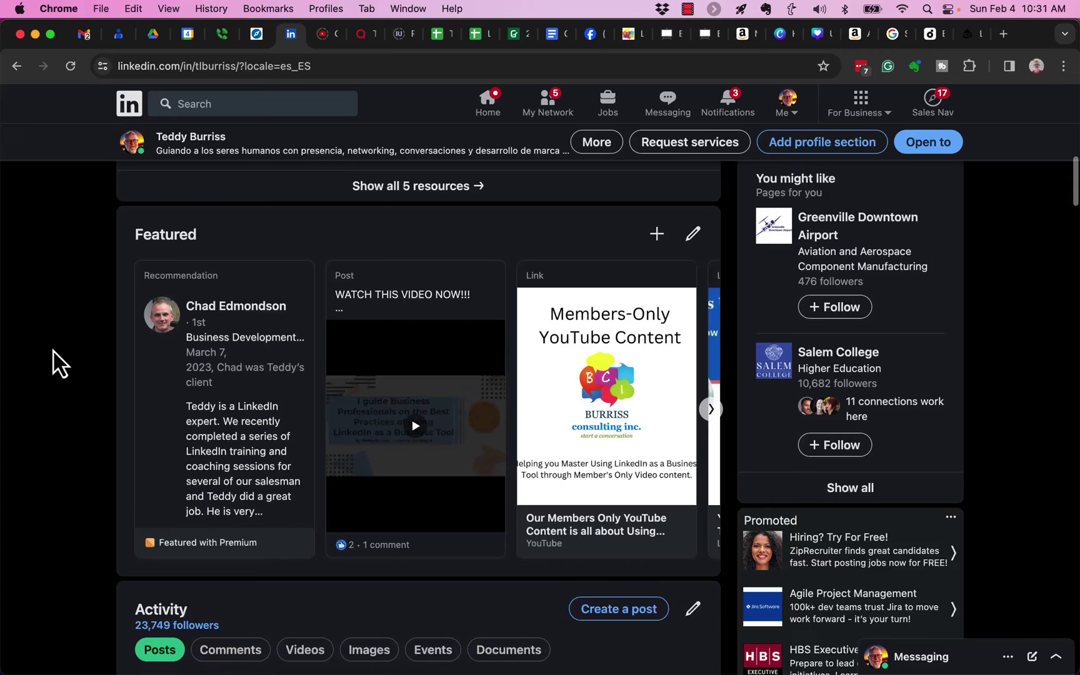
scroll(59, 362, down, 8)
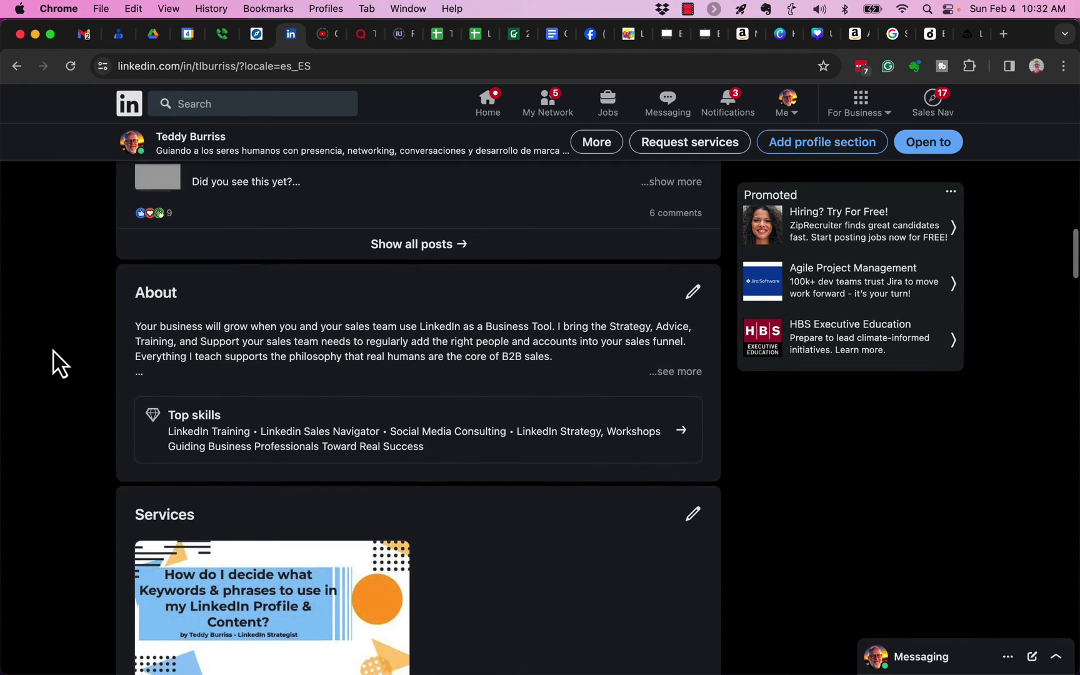
scroll(355, 422, down, 10)
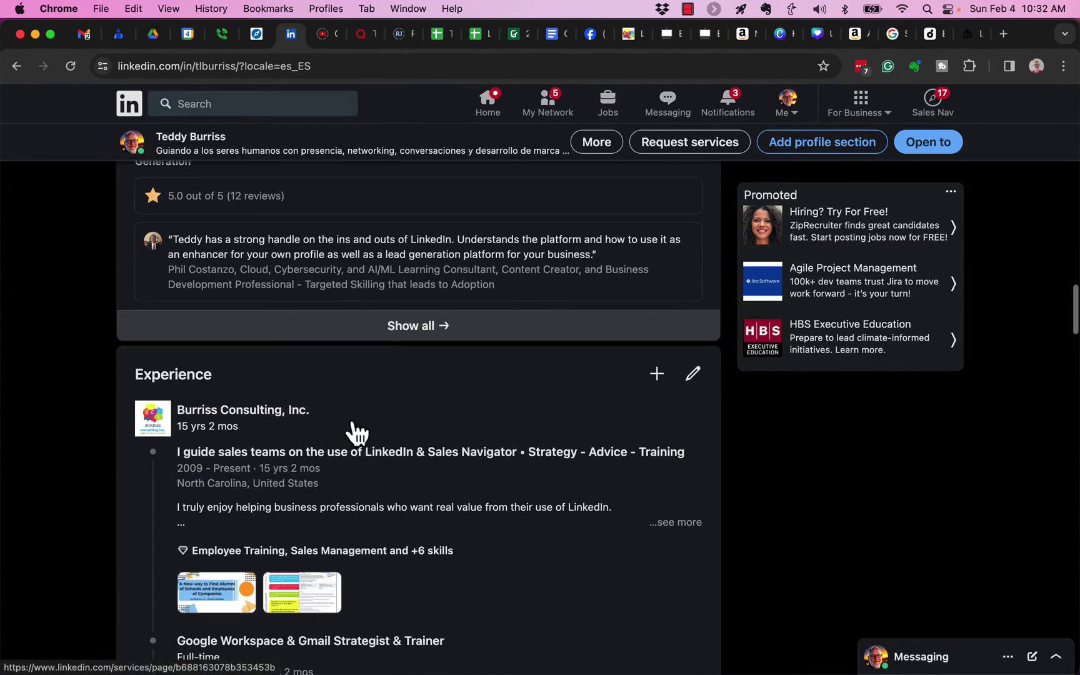
scroll(80, 504, down, 9)
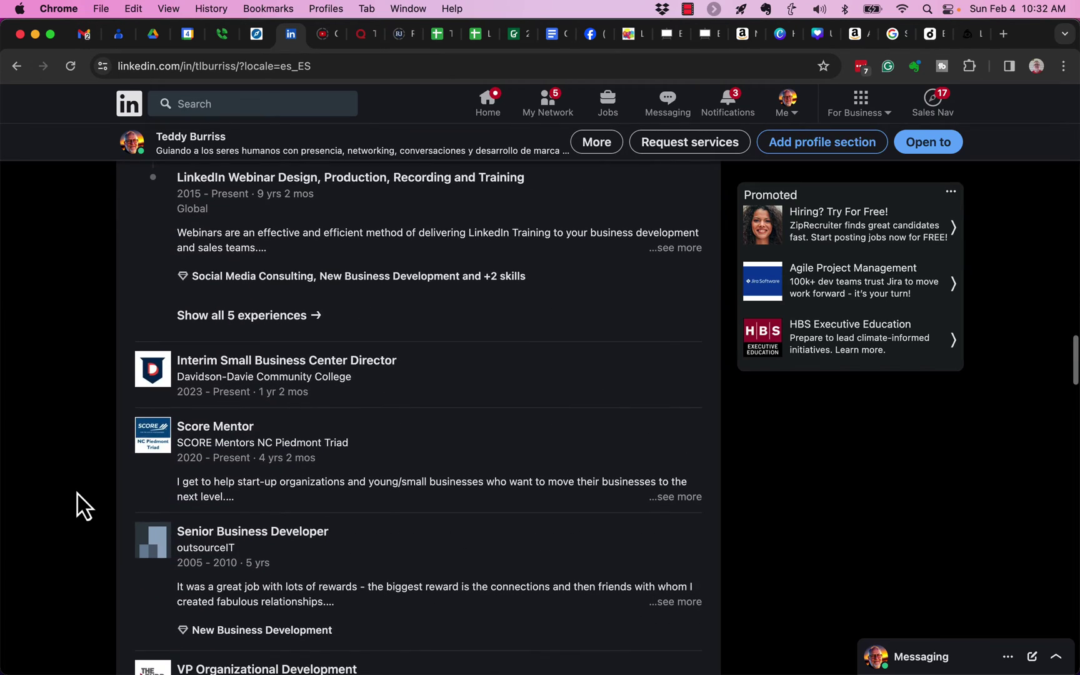
scroll(78, 500, up, 8)
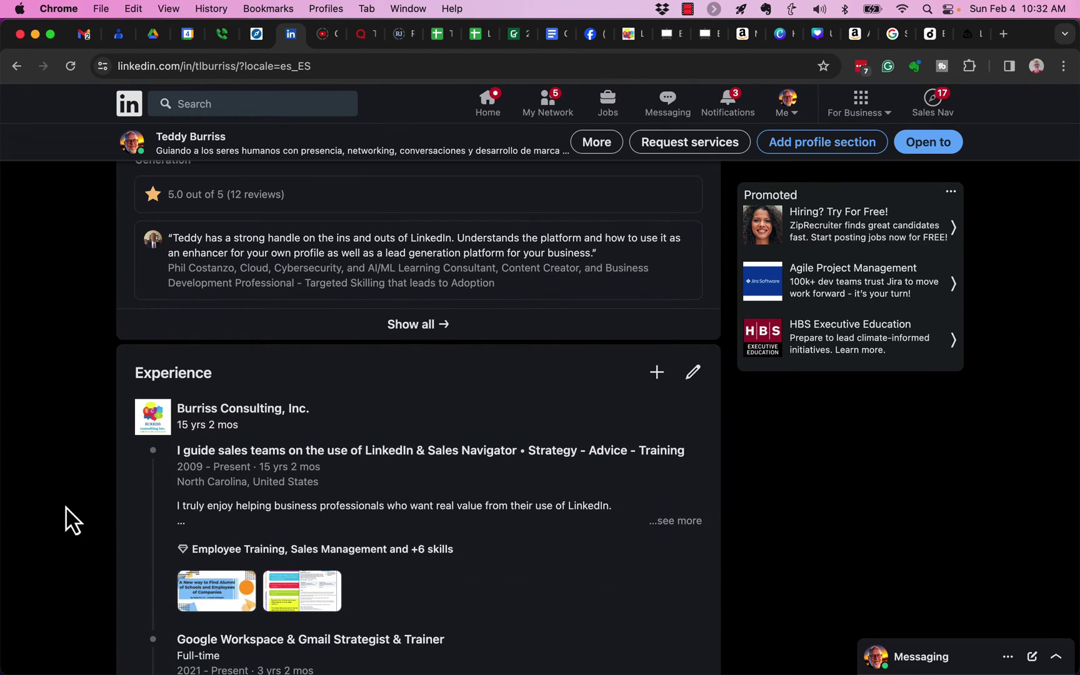
scroll(69, 517, down, 7)
scroll(69, 519, down, 8)
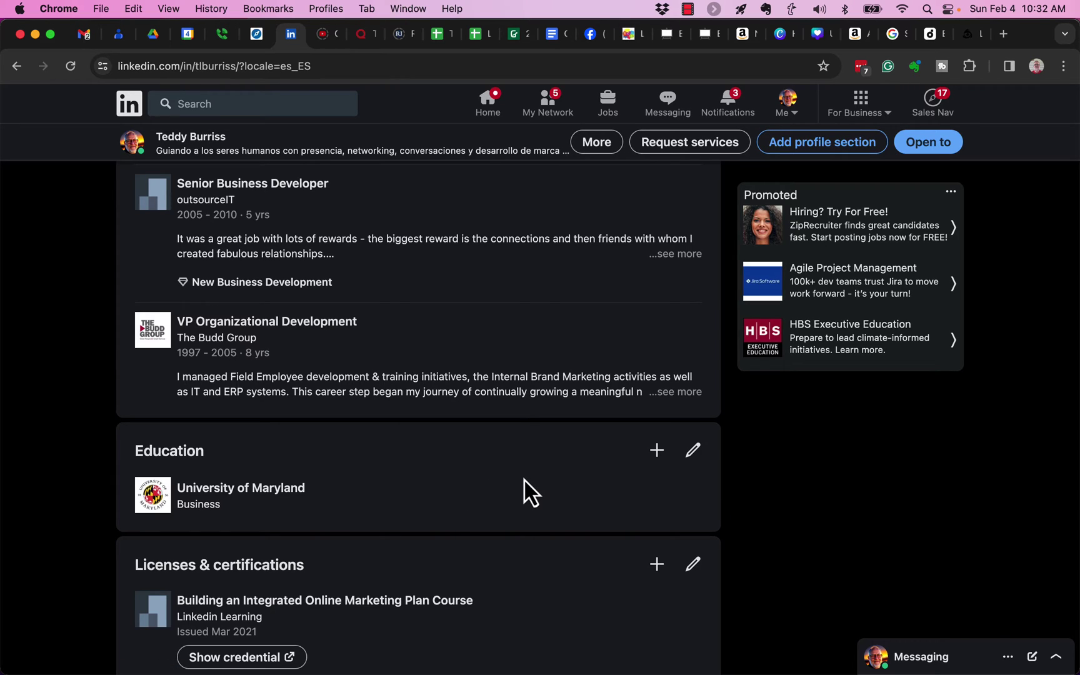
click(693, 451)
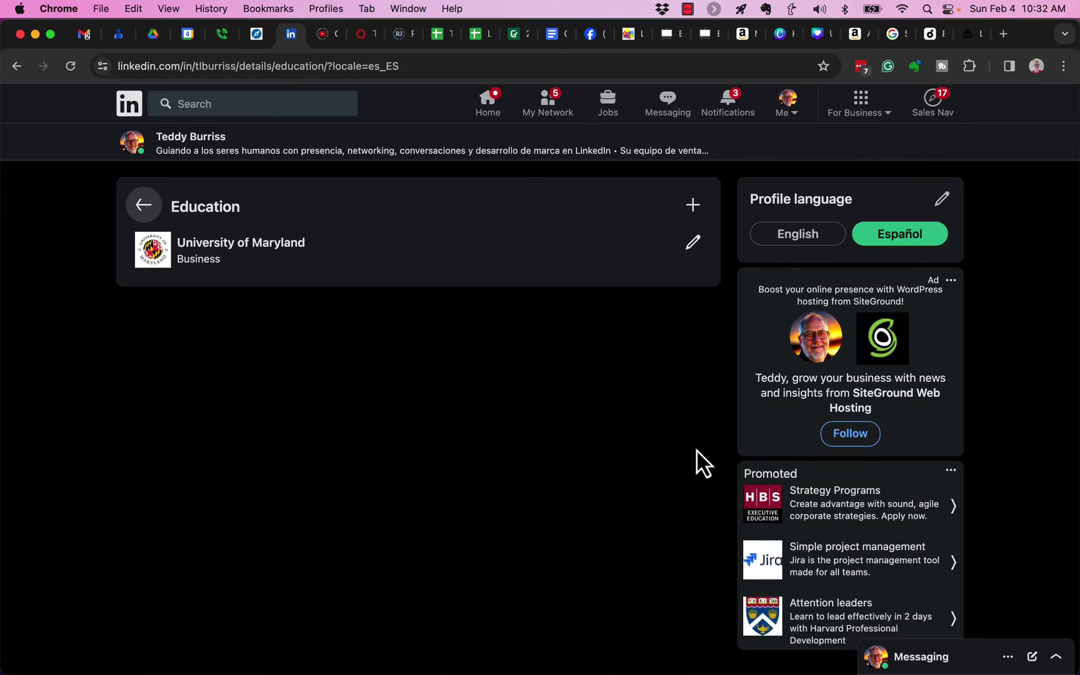
click(694, 244)
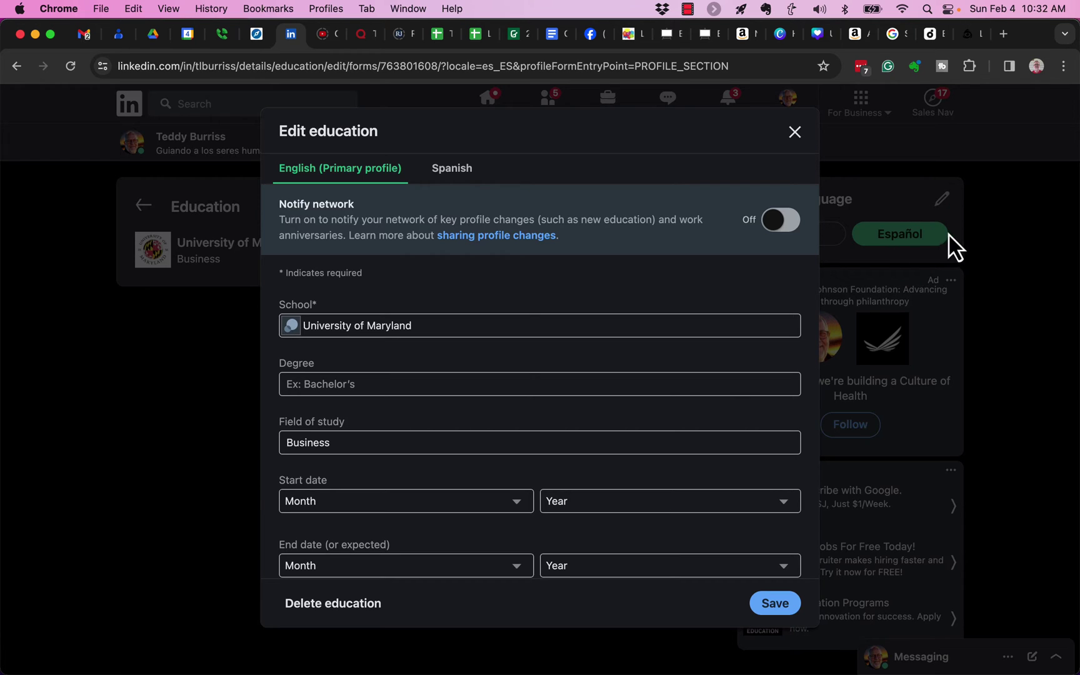
click(451, 177)
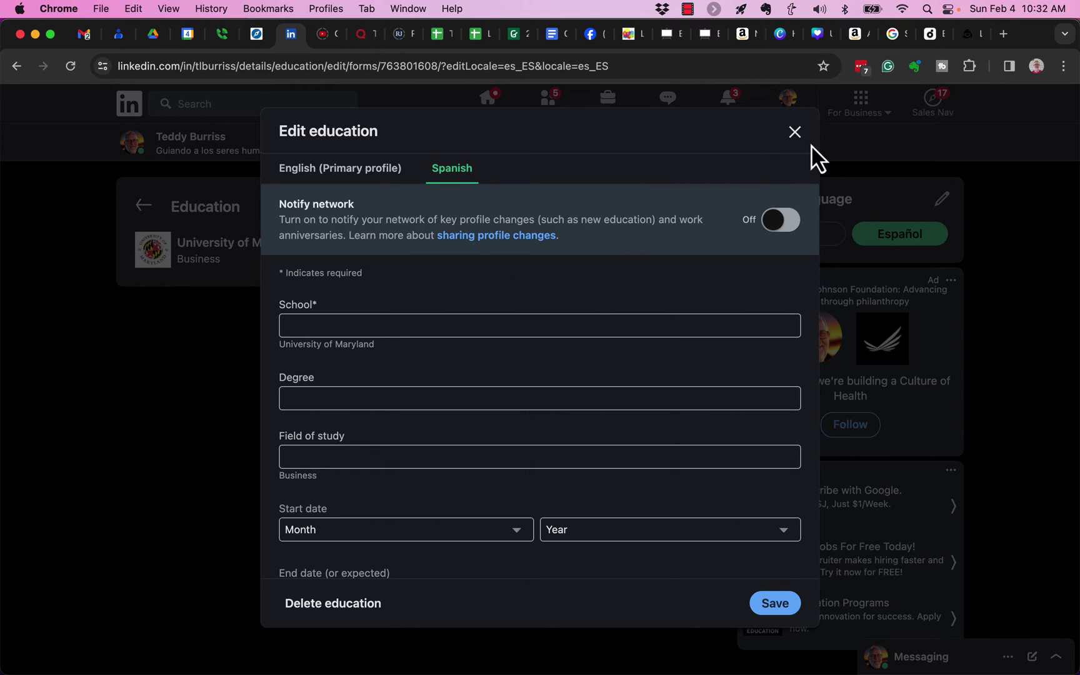
click(795, 134)
click(143, 213)
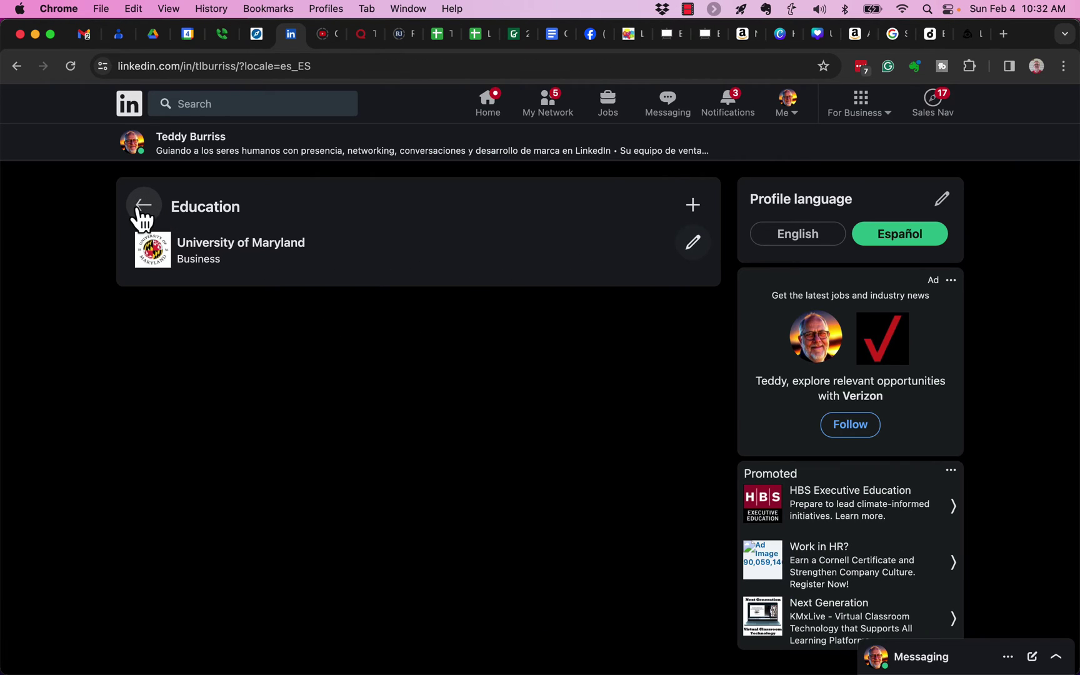
Check the Burriss Consulting, Inc. position's blank Spanish version, close it unsaved, and return to the profile
scroll(481, 381, up, 10)
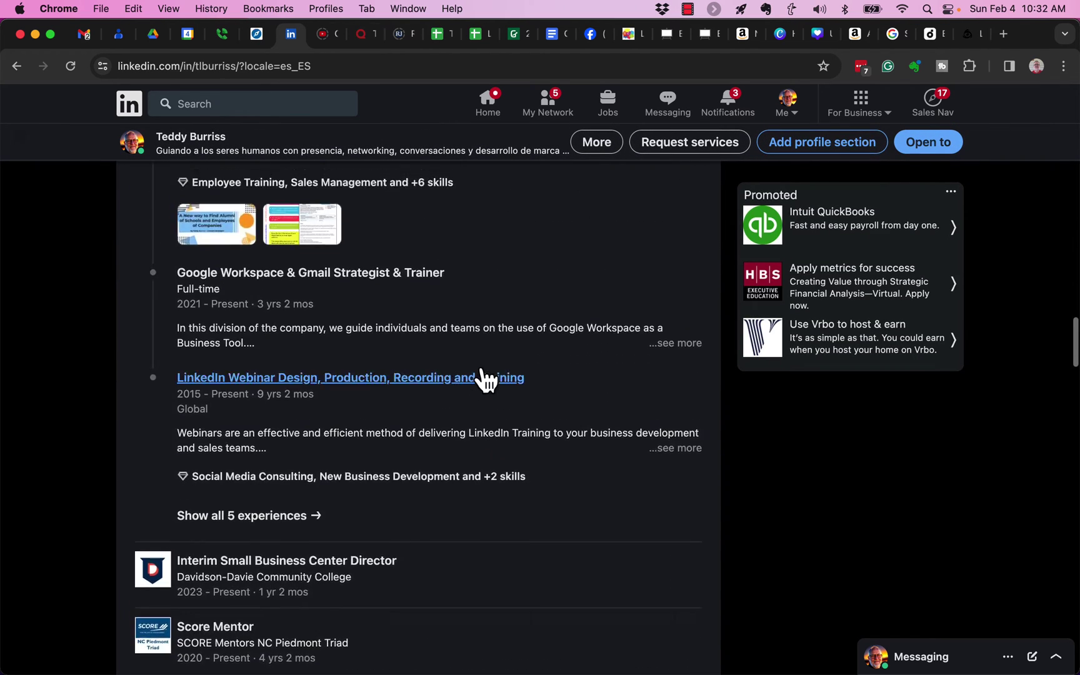
scroll(484, 378, up, 6)
click(689, 377)
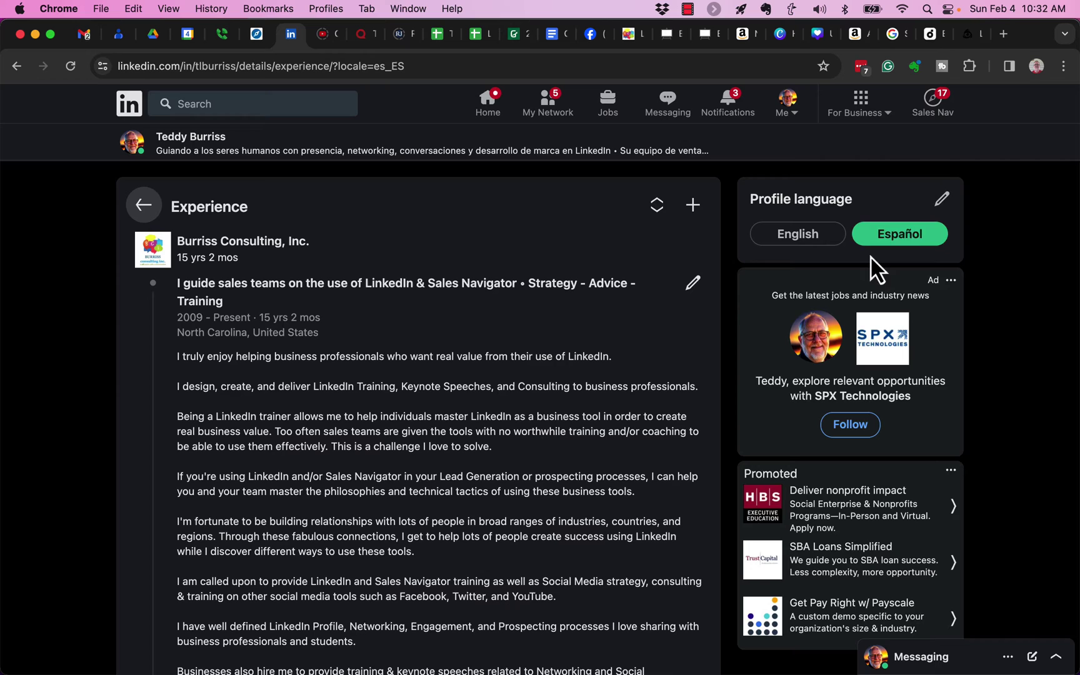
click(691, 288)
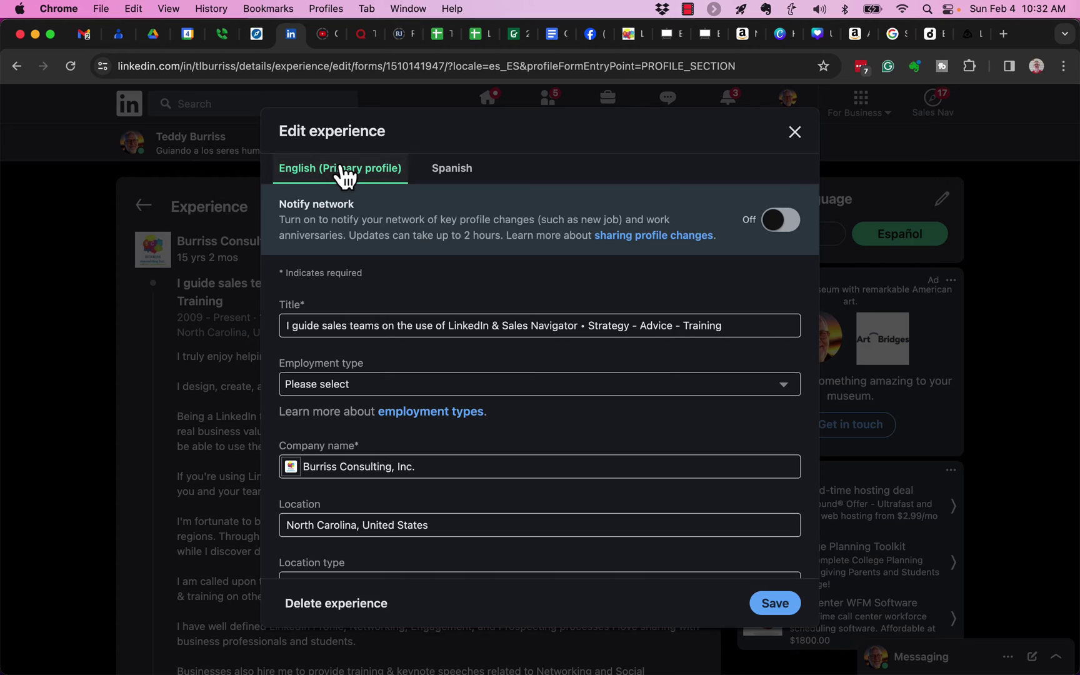
click(449, 181)
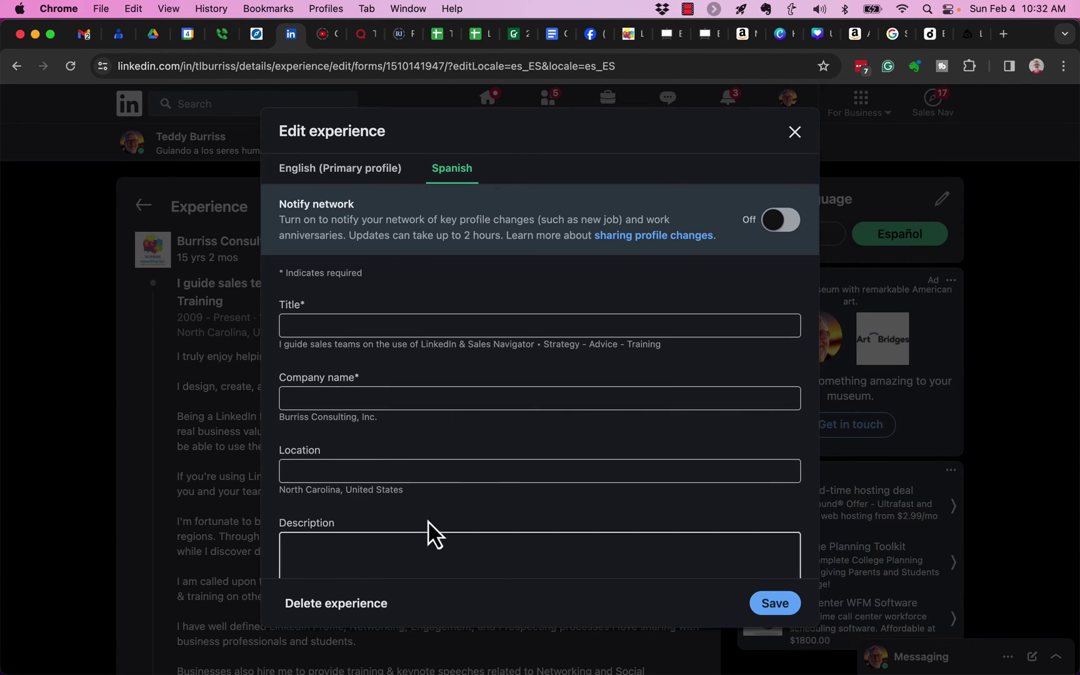
click(795, 132)
click(143, 207)
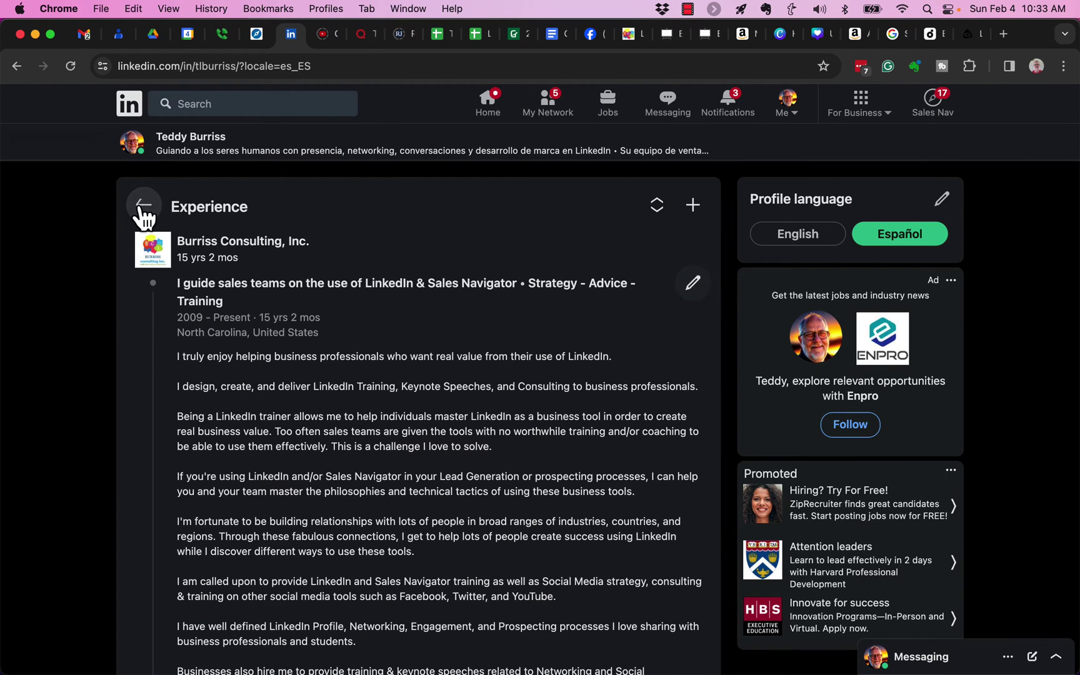
scroll(475, 311, up, 10)
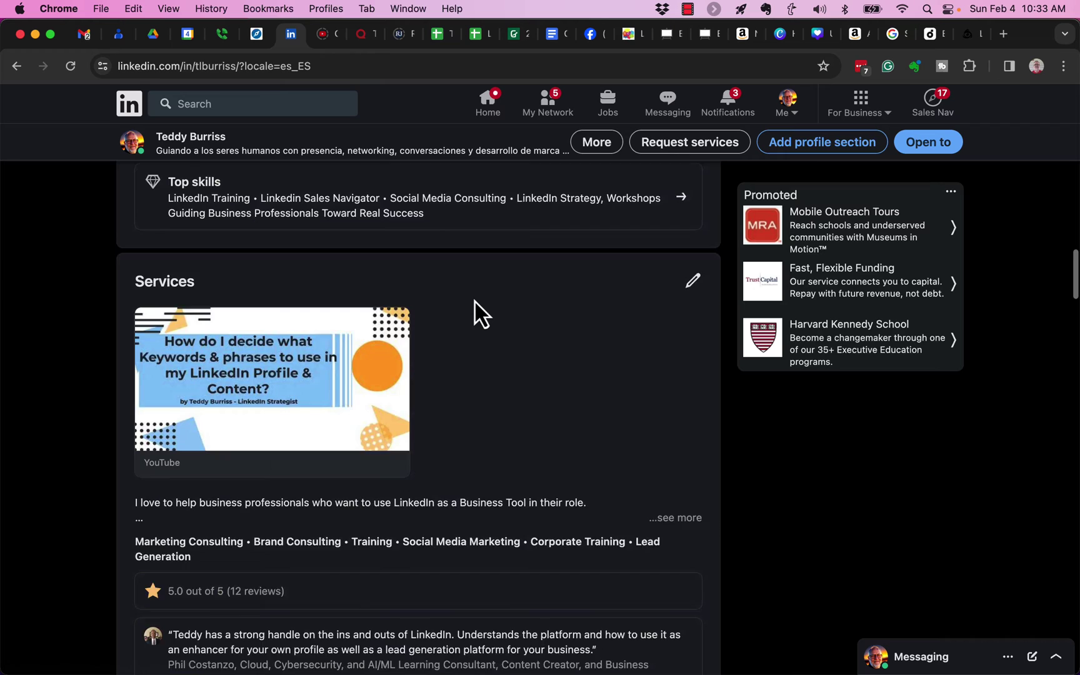
scroll(476, 306, up, 5)
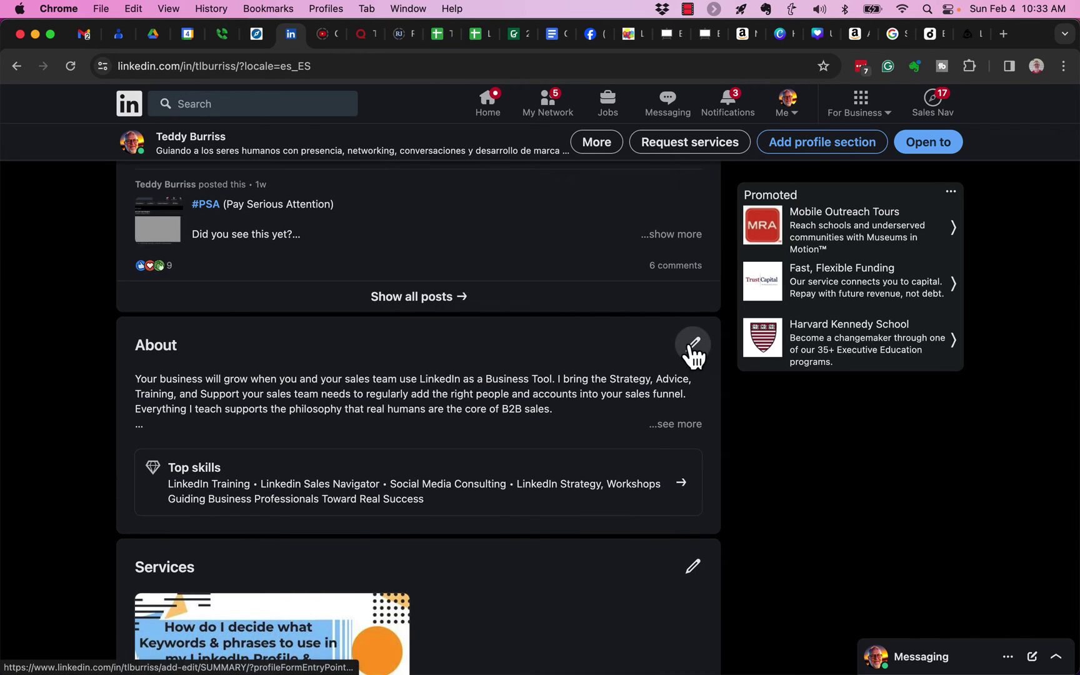
click(258, 65)
drag(265, 65, 311, 65)
scroll(613, 325, up, 10)
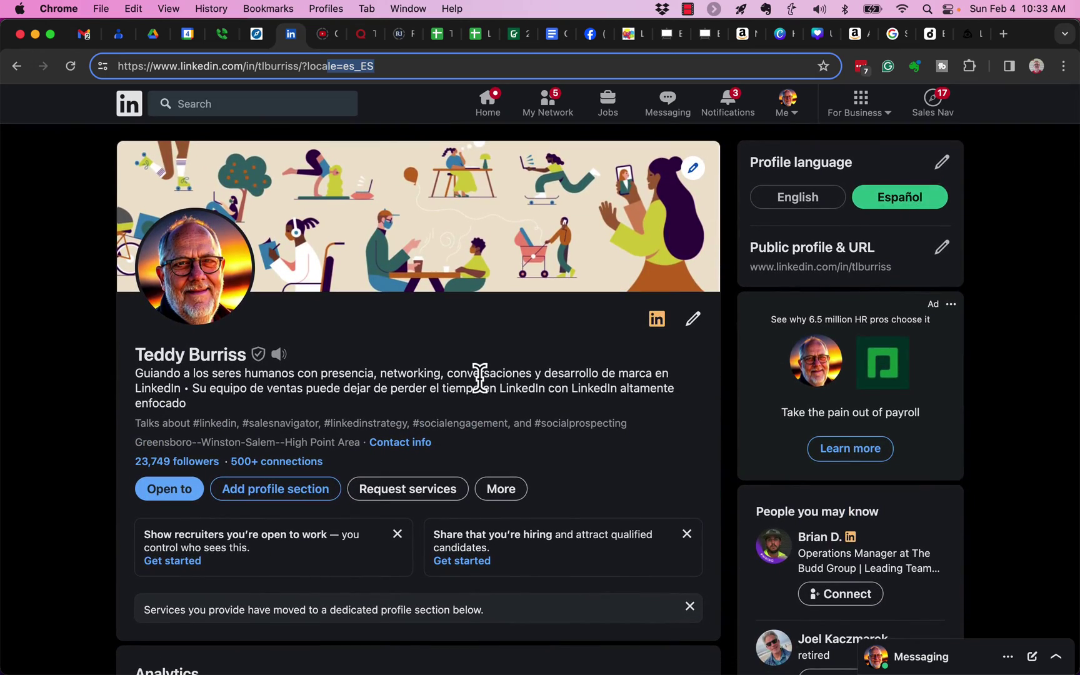
scroll(478, 379, down, 10)
scroll(480, 380, down, 15)
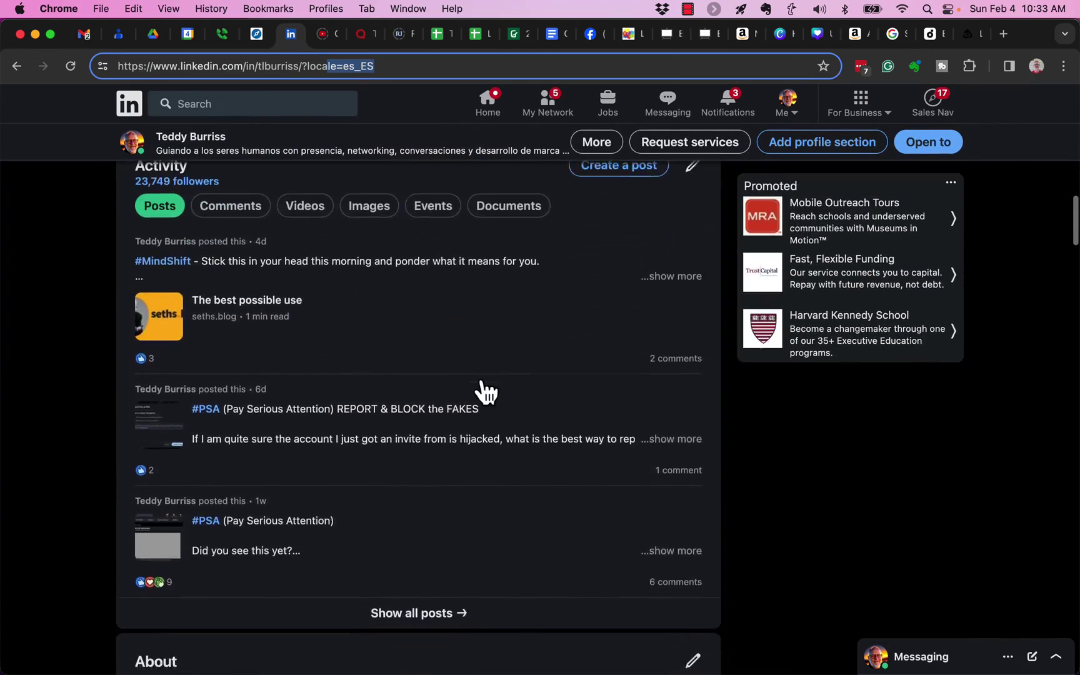
click(694, 292)
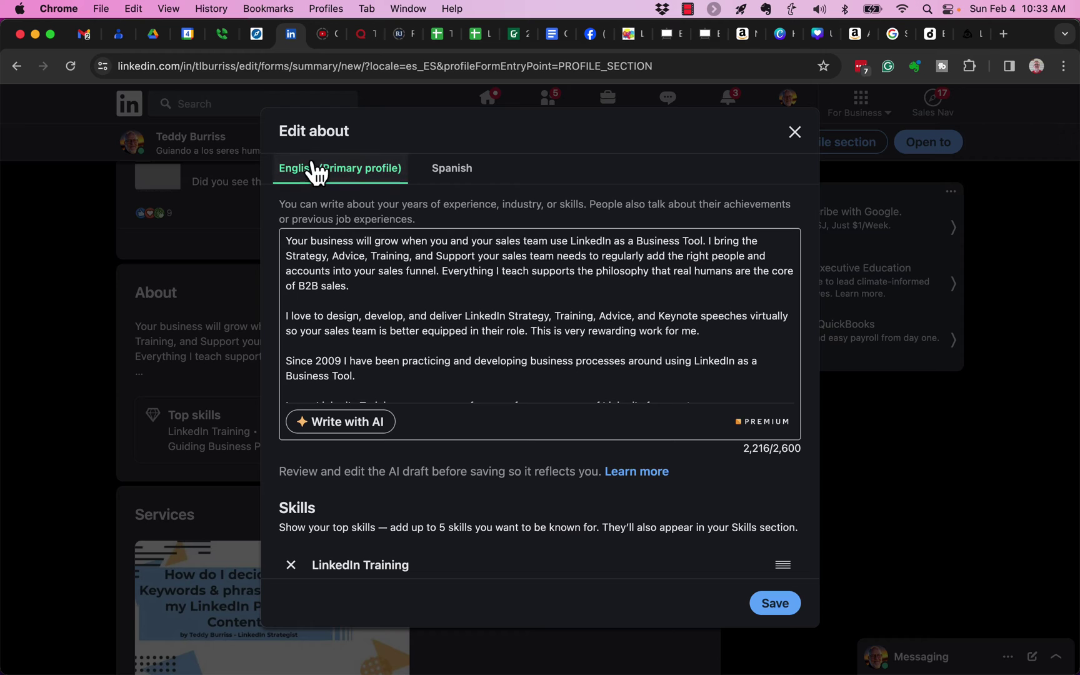
click(450, 171)
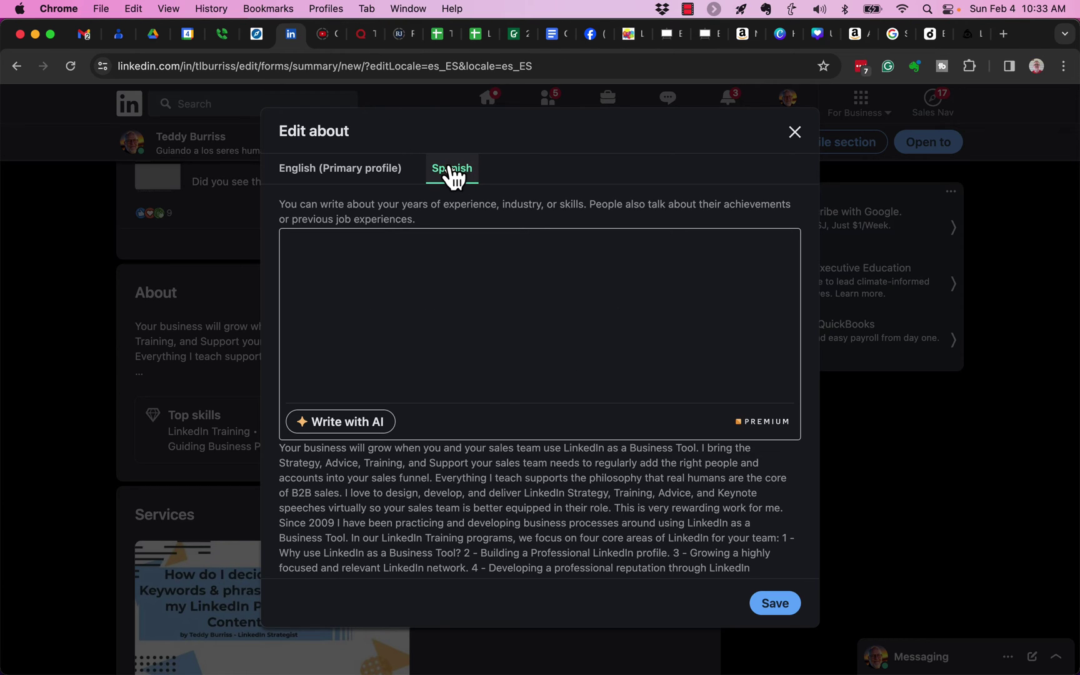
click(348, 178)
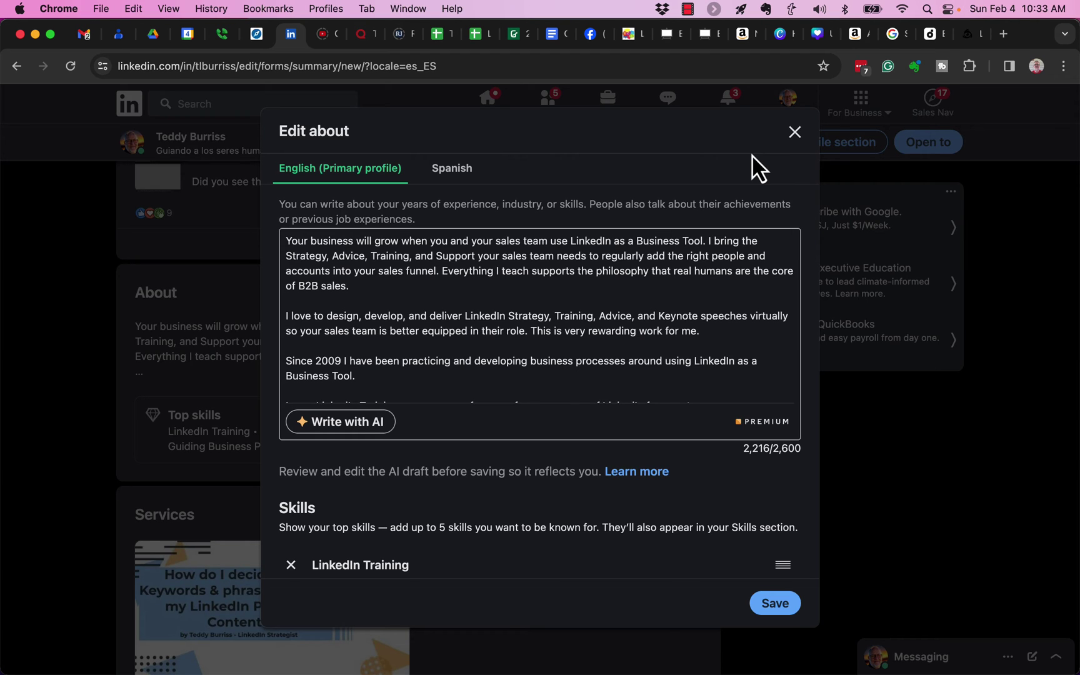
click(794, 132)
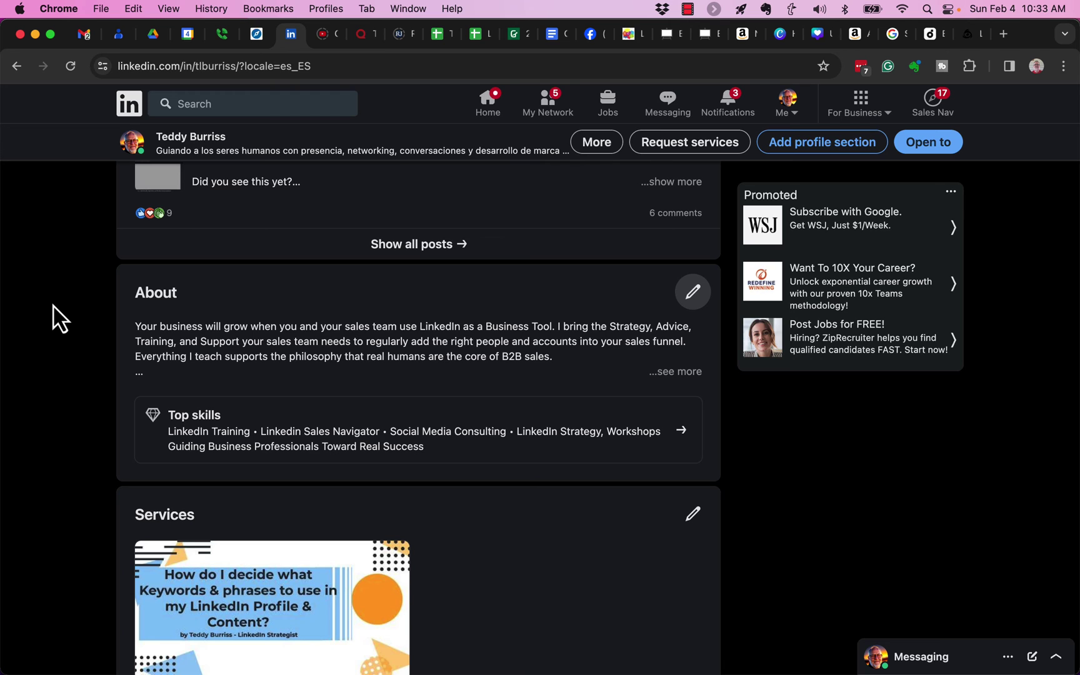
Scroll back to the top of the profile showing the Spanish headline
scroll(482, 412, up, 15)
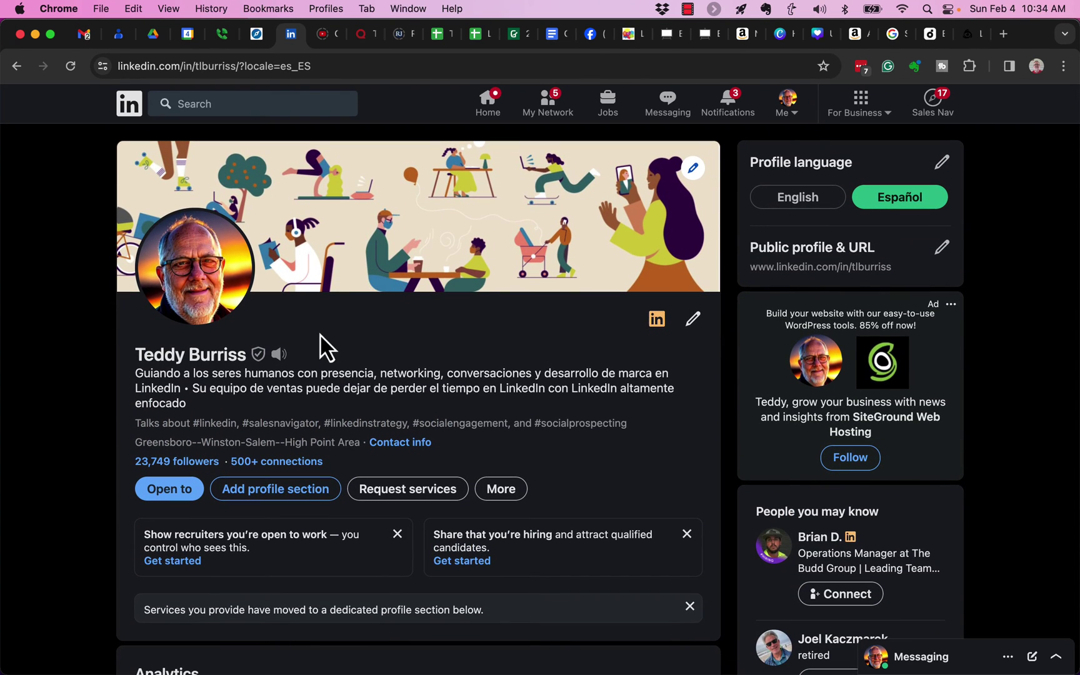